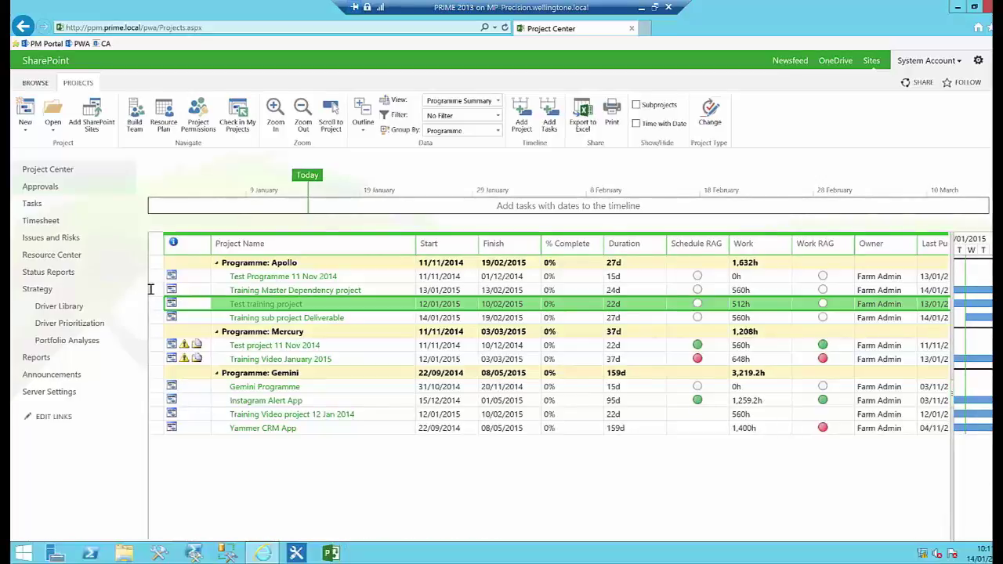
Open the Test training project from Project Center in Microsoft Project for editing, and maximize its window.
click(151, 288)
click(154, 304)
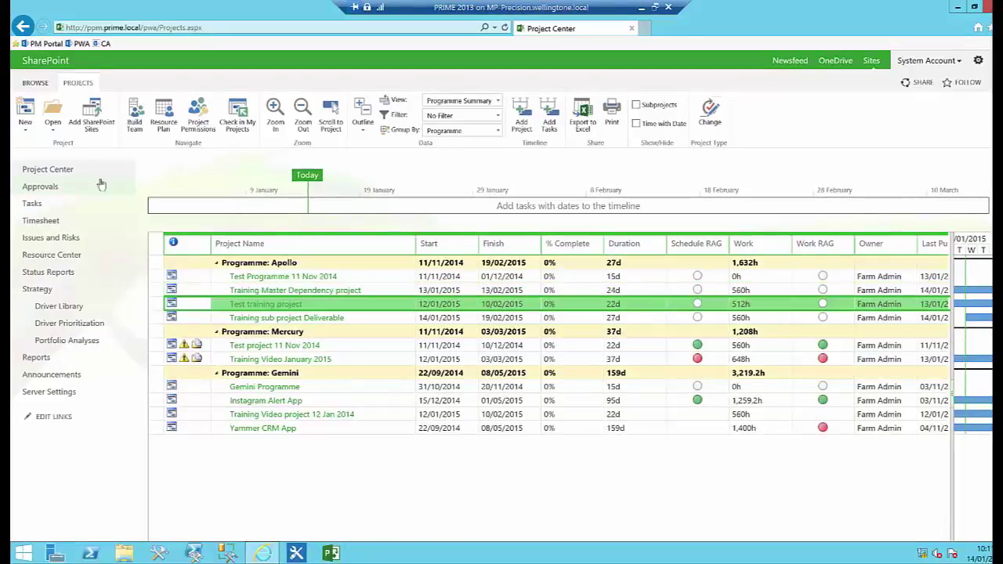
click(54, 133)
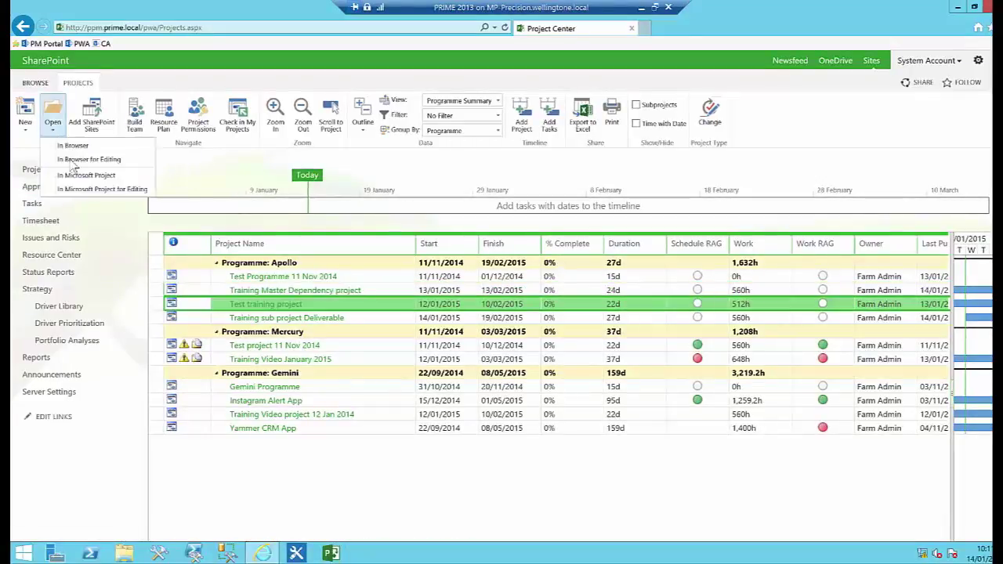
click(106, 192)
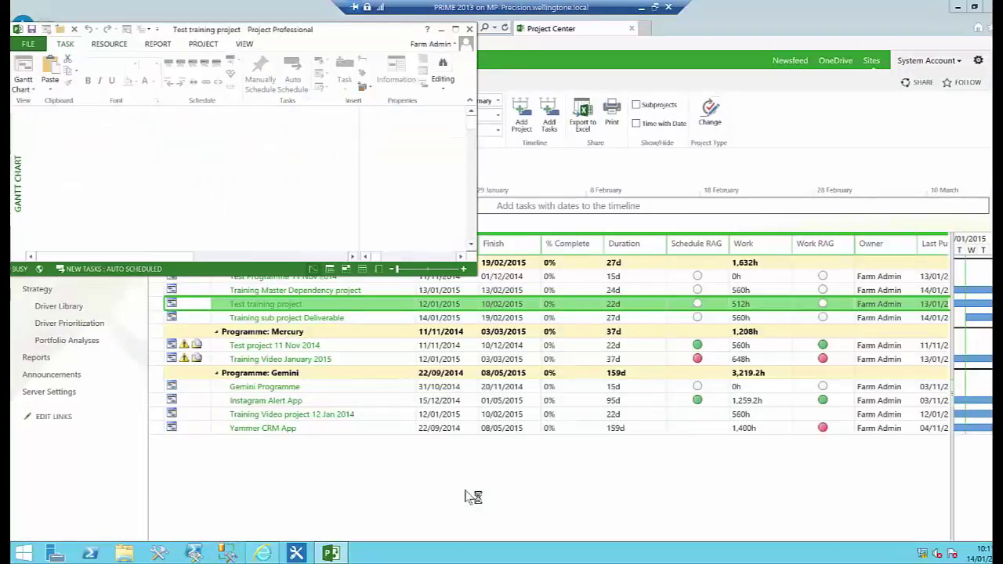
click(456, 29)
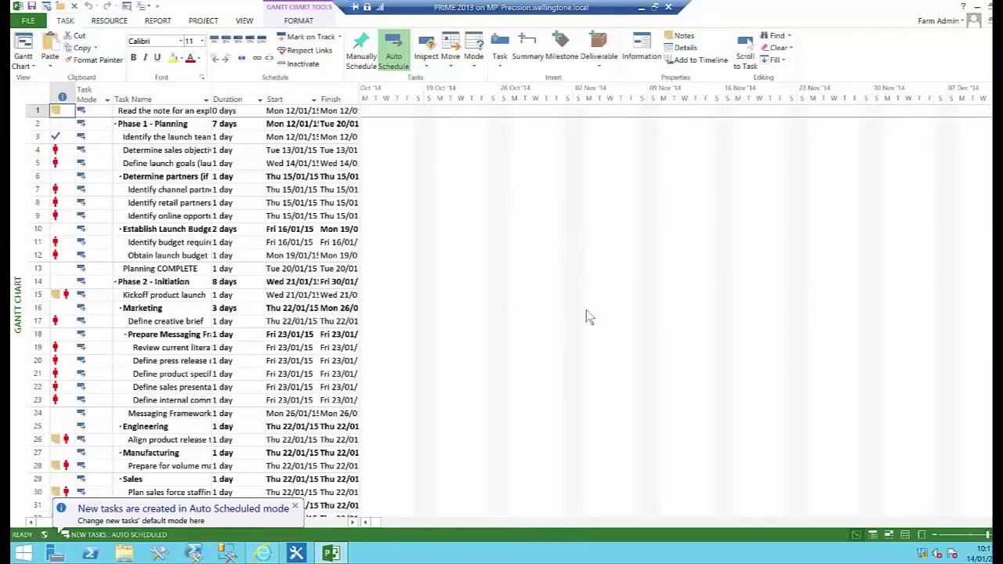
Bring task 4's bar into view in the Gantt chart and widen the task table to show the Predecessors and Resource Names columns.
click(32, 149)
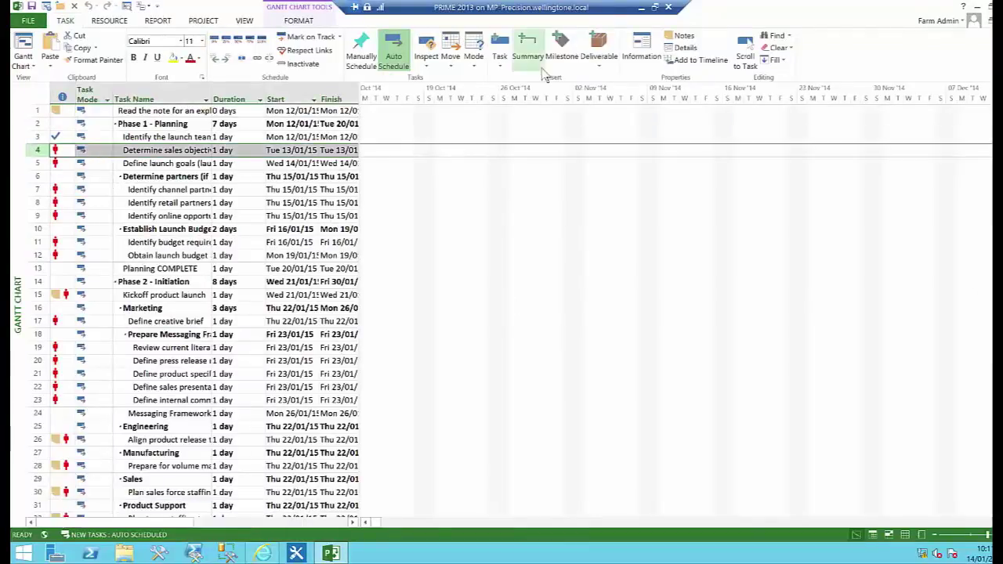
click(744, 55)
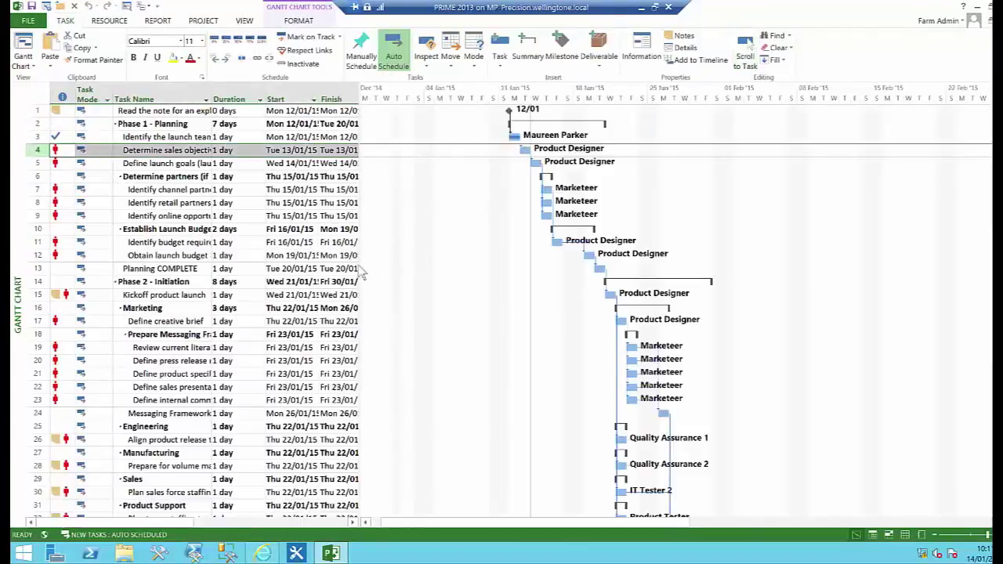
drag(359, 266, 491, 268)
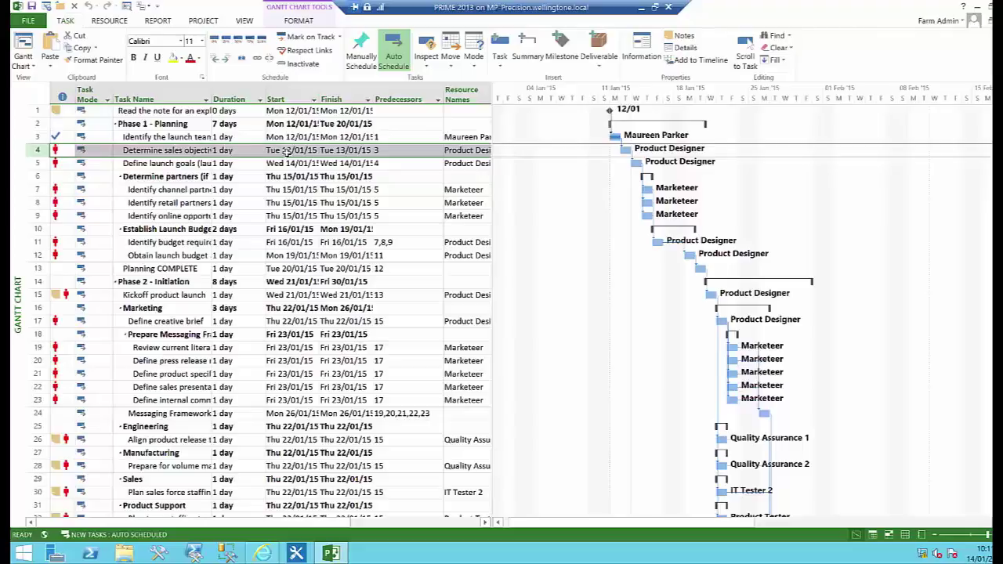
Close the Test training project, saving changes and keeping it checked out, and leave the new-project page.
click(58, 5)
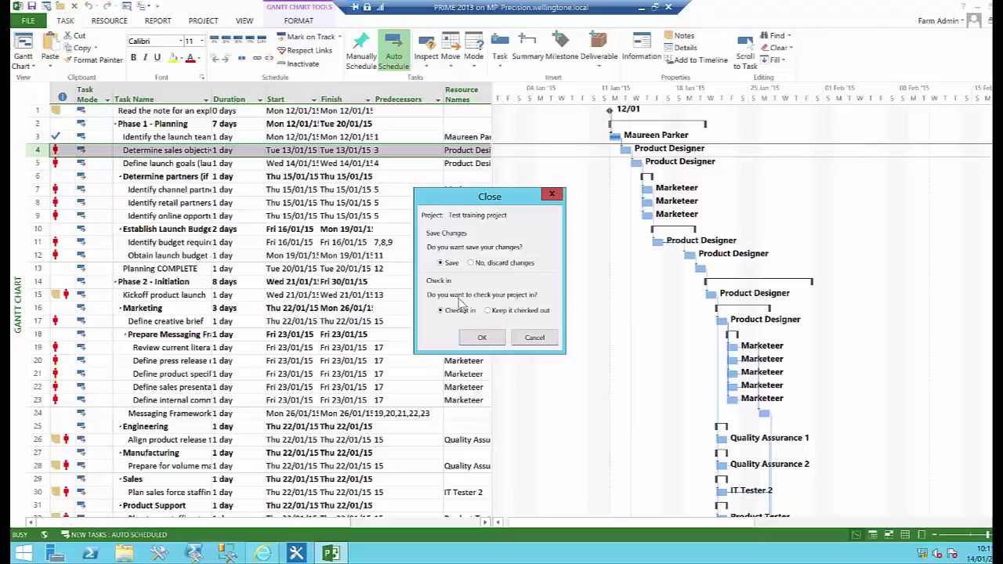
click(502, 313)
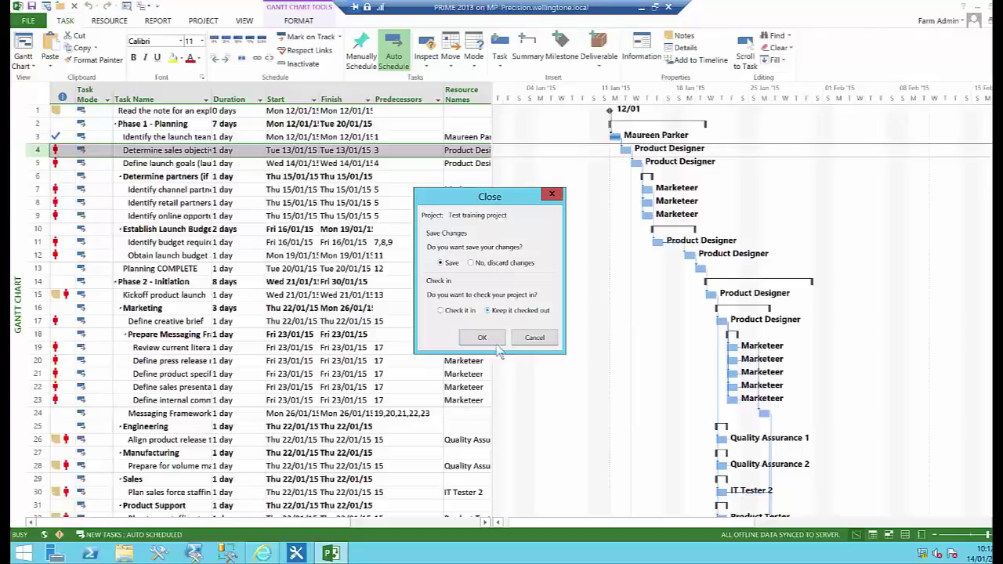
click(487, 340)
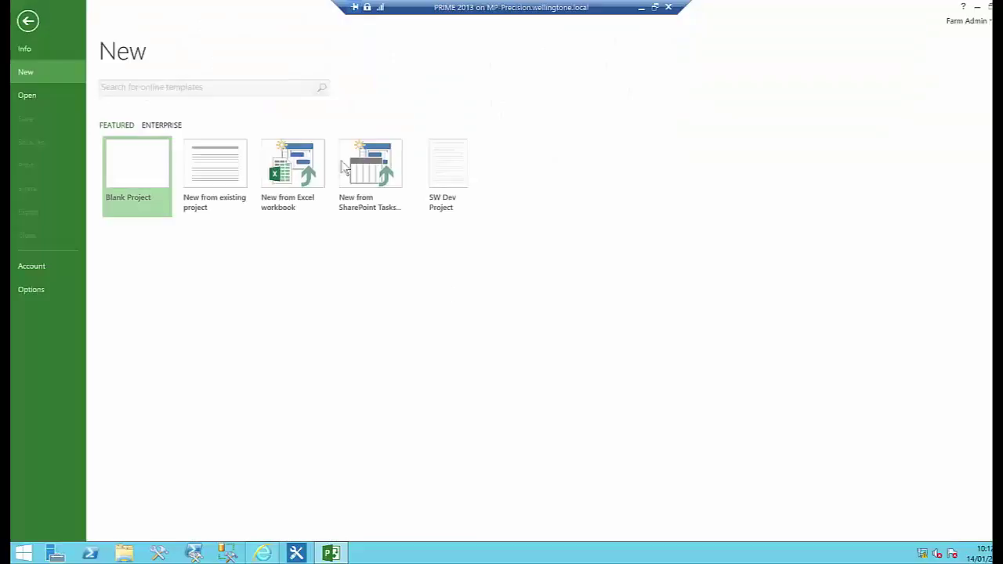
click(29, 24)
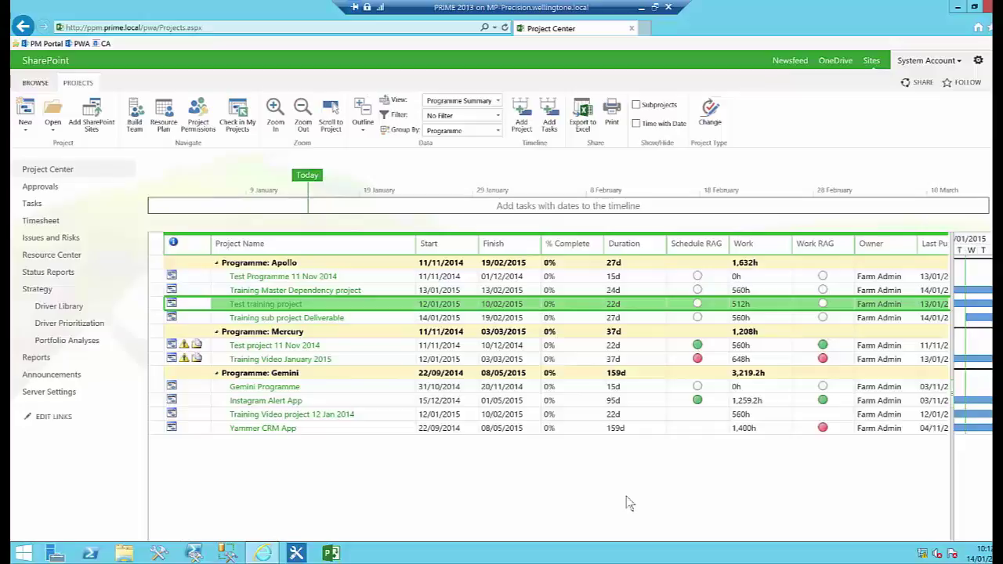
Launch Microsoft Project with the Project Server PRIME profile in offline mode.
click(332, 553)
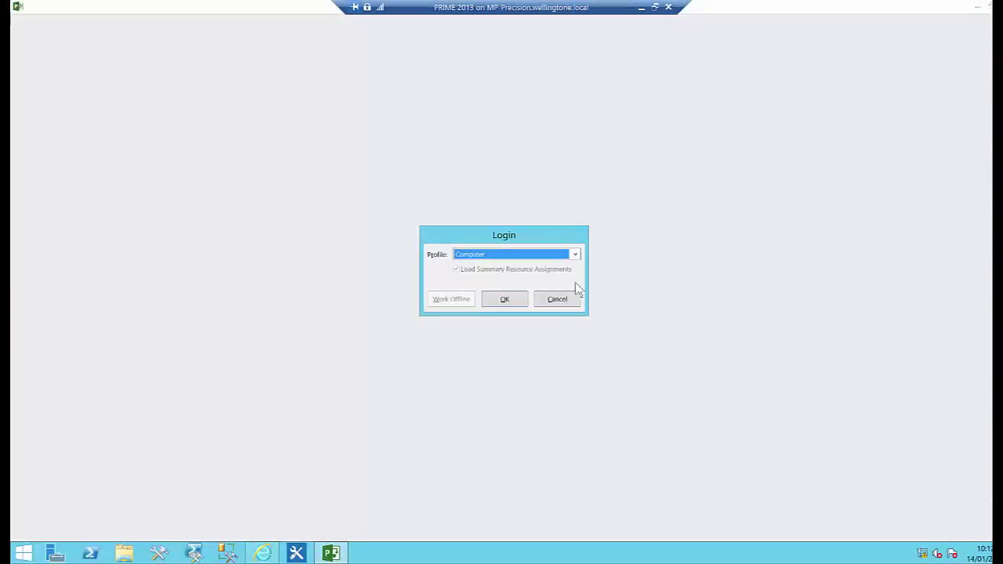
click(574, 256)
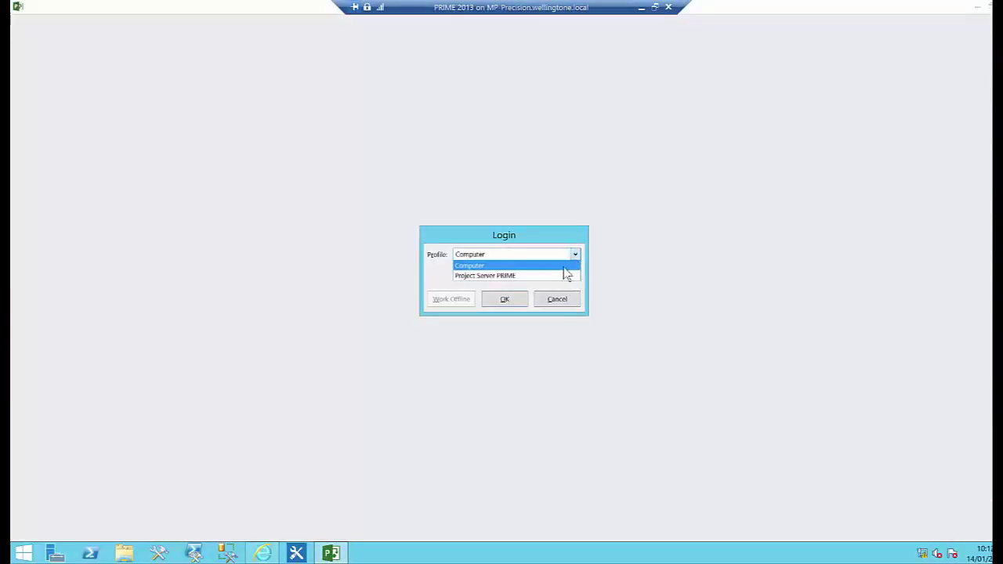
click(560, 275)
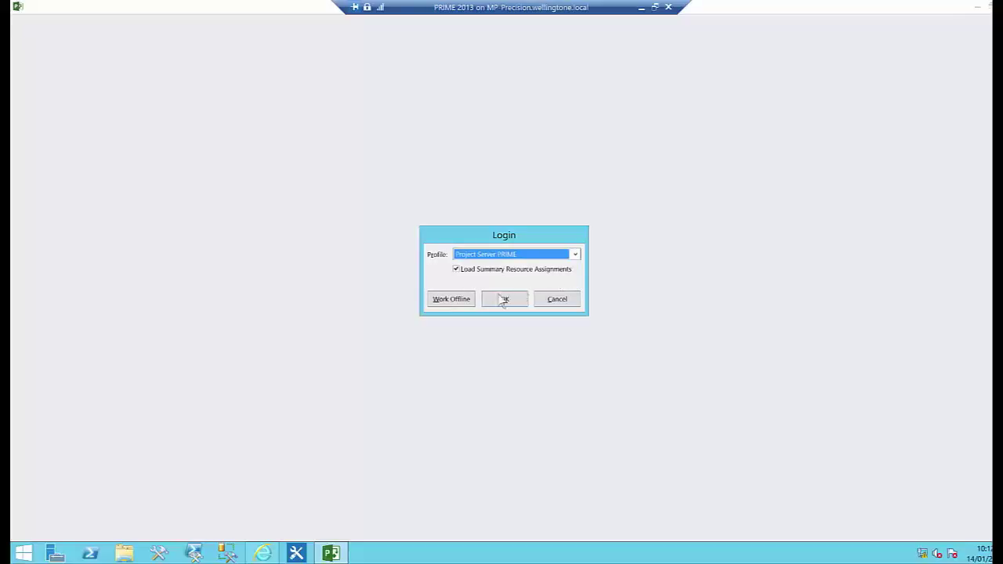
click(452, 301)
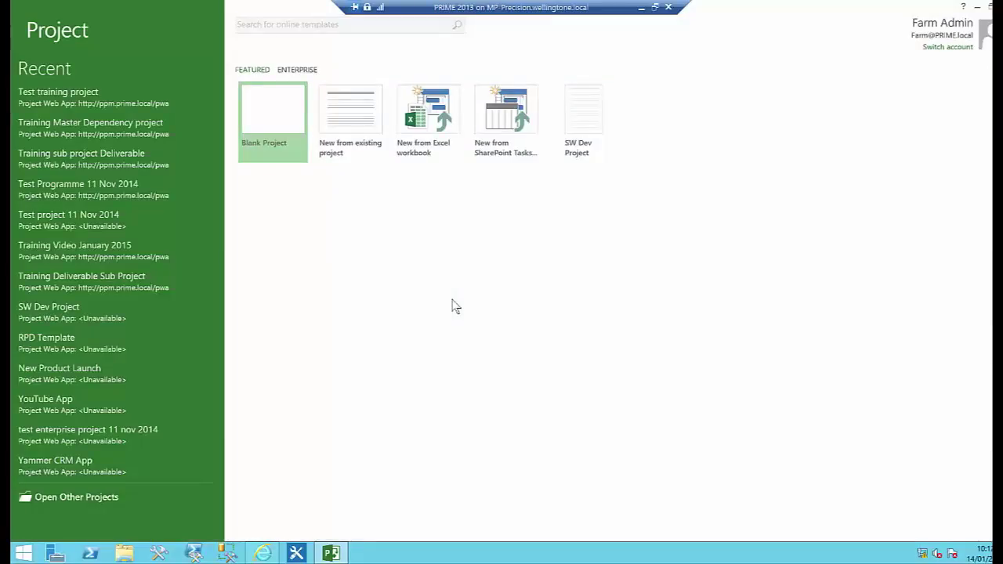
Start a blank project and open Test training project from the recent projects while working offline.
click(280, 112)
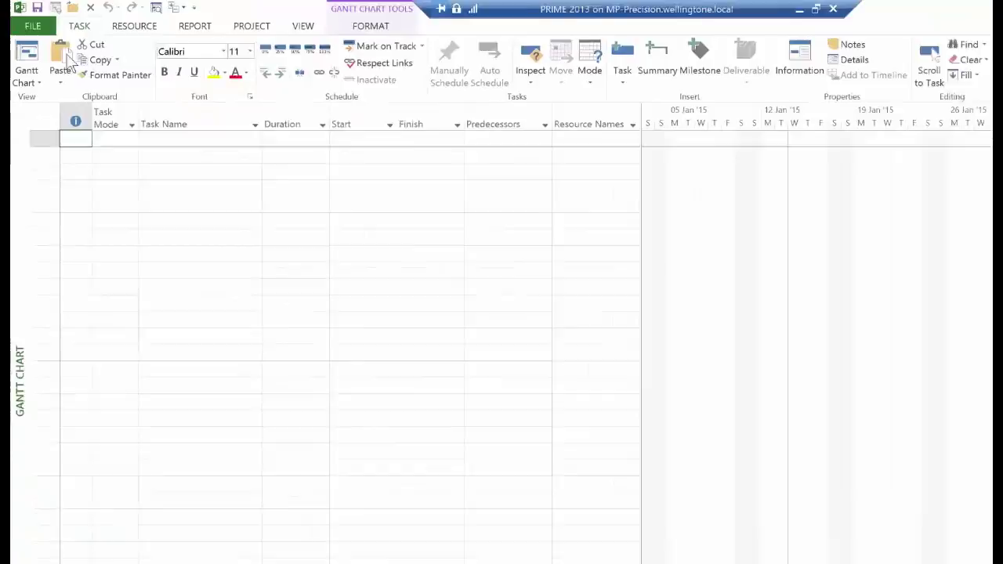
click(32, 26)
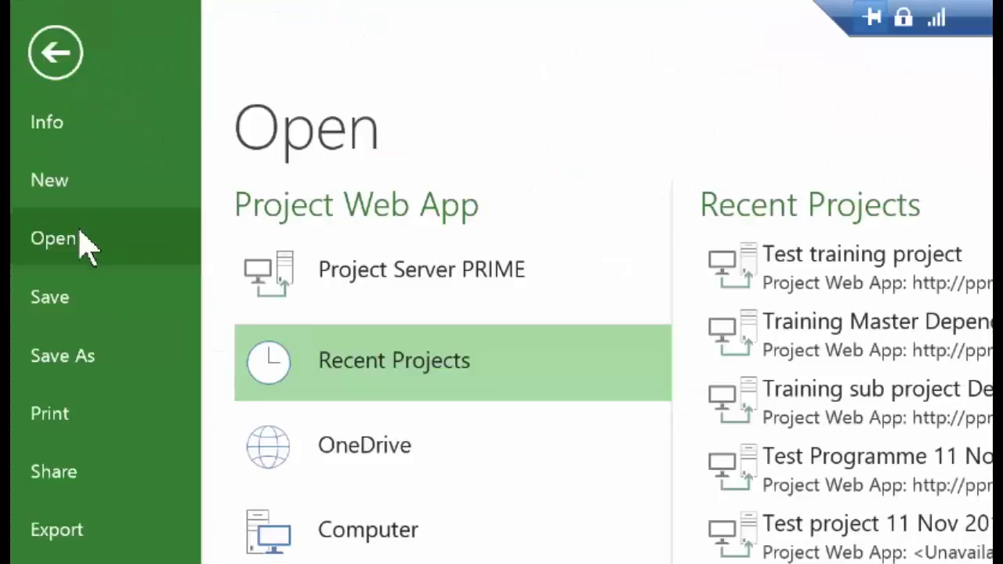
click(962, 279)
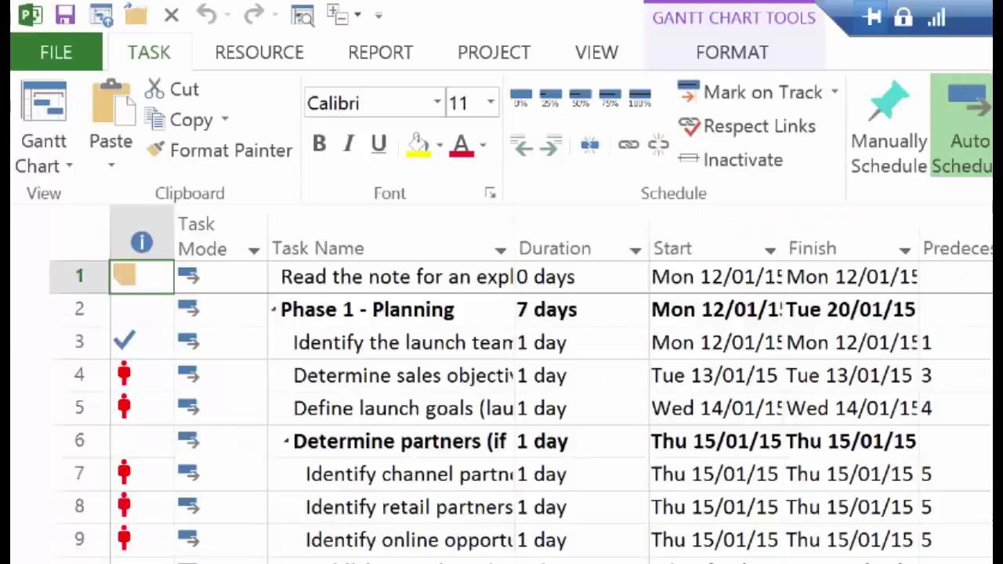
Add a task named "Updated project offline" in the first empty row below Launch Product.
scroll(501, 408, down, 15)
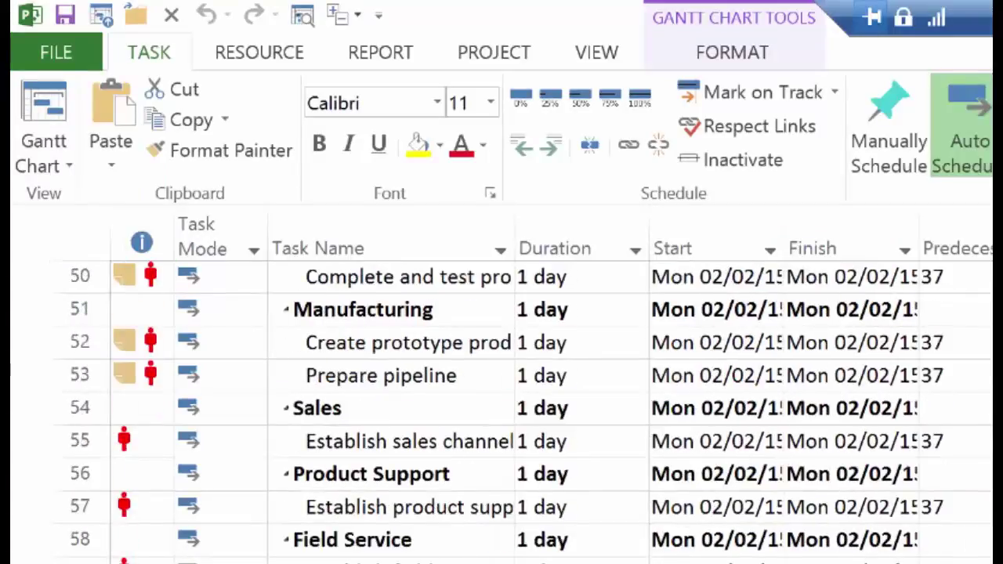
scroll(501, 407, down, 10)
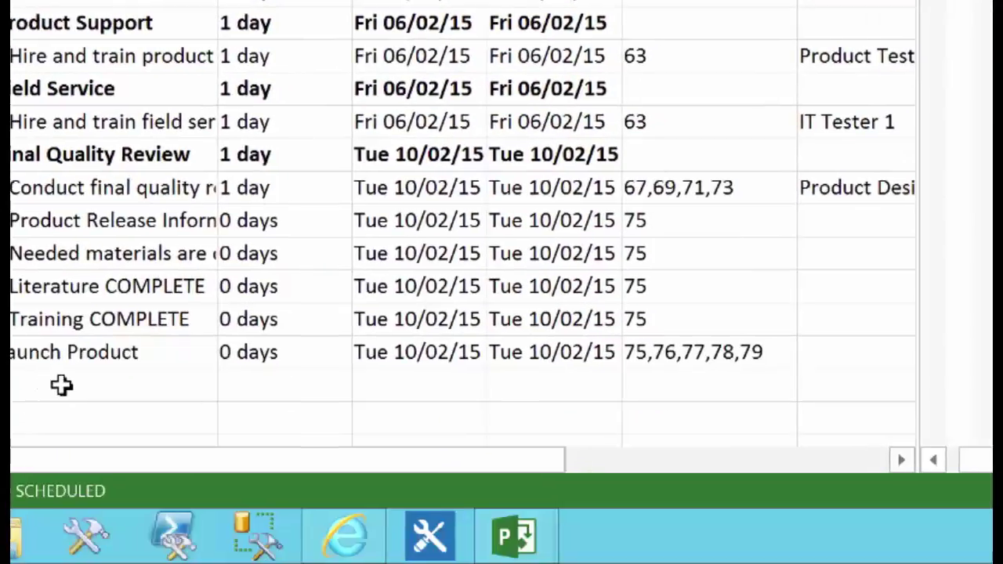
click(62, 384)
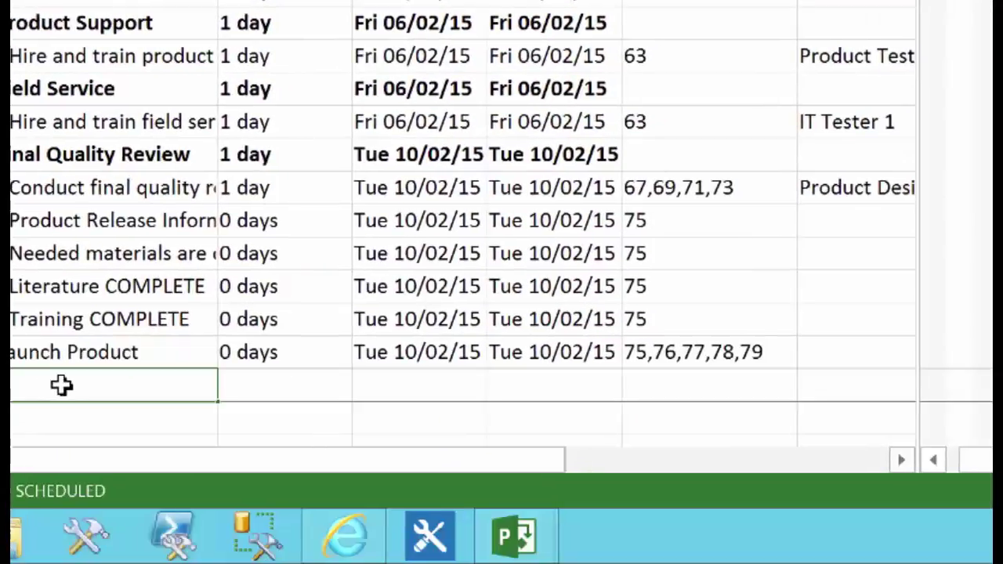
text(Related project )
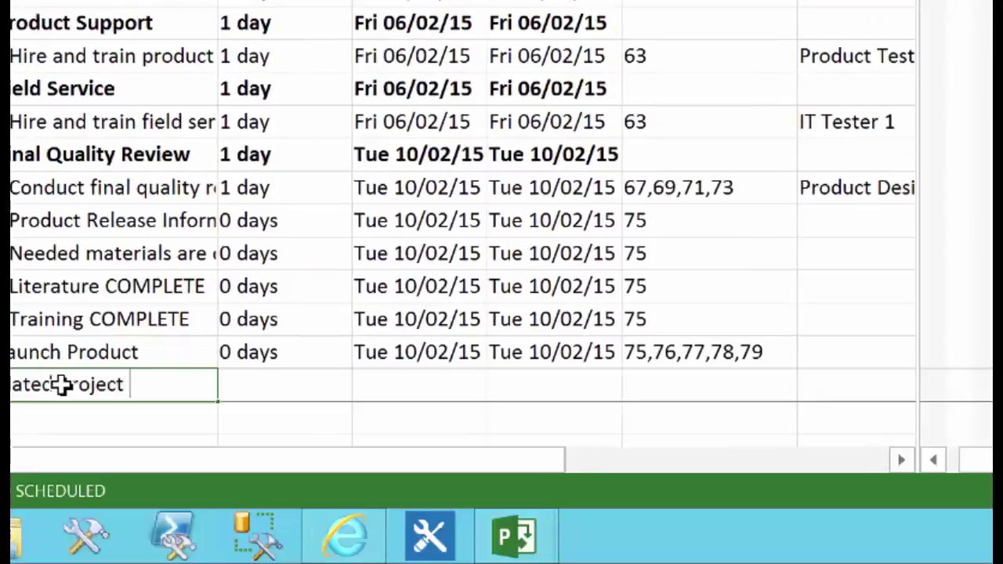
text(offline)
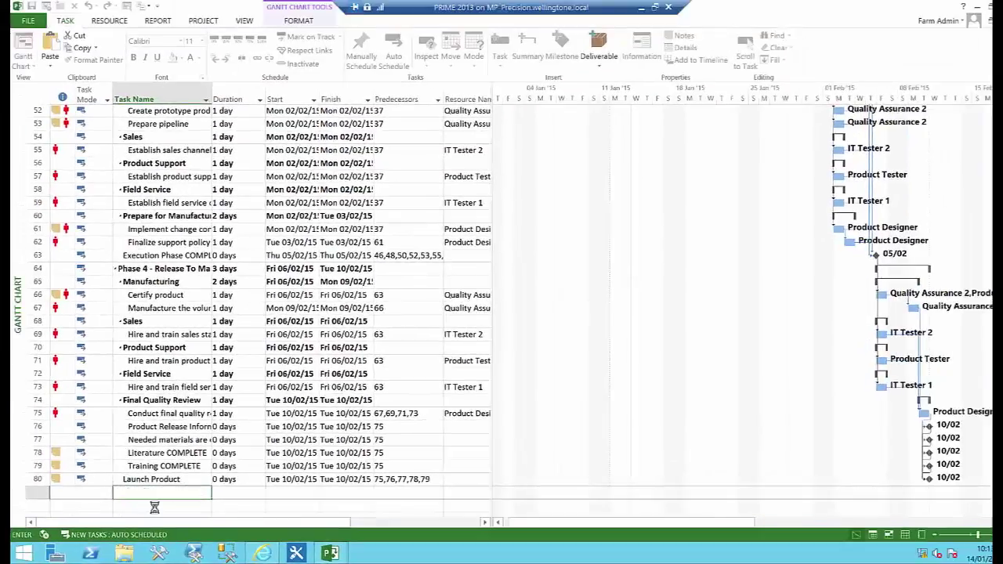
key(Return)
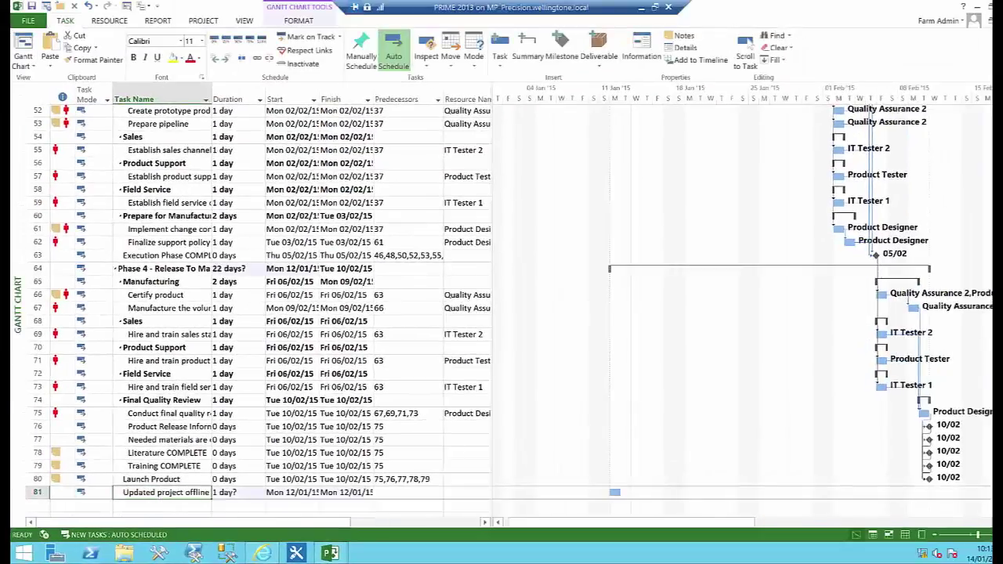
Close the offline Test training project with changes saved and keep it checked out, and exit Microsoft Project.
scroll(501, 313, up, 17)
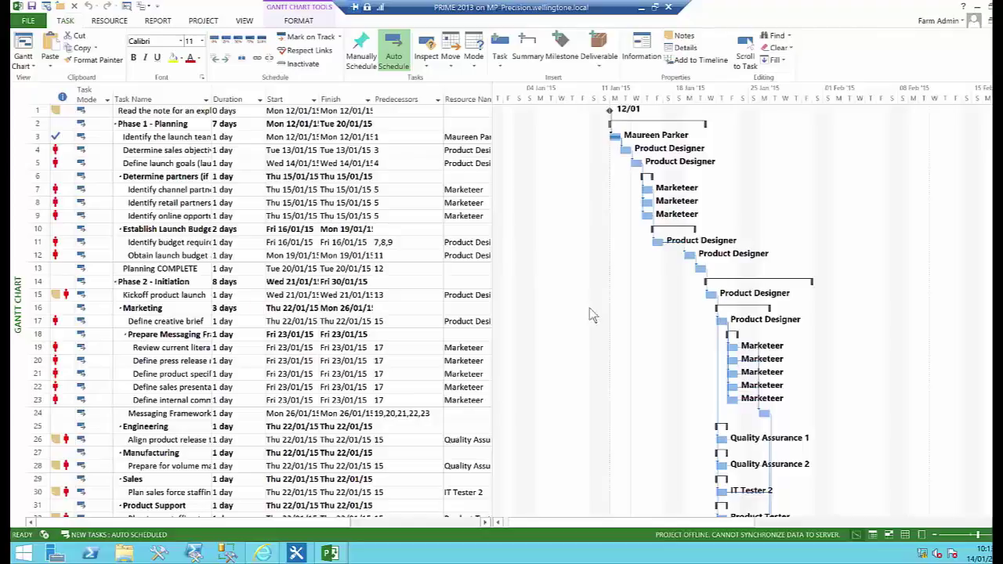
click(60, 6)
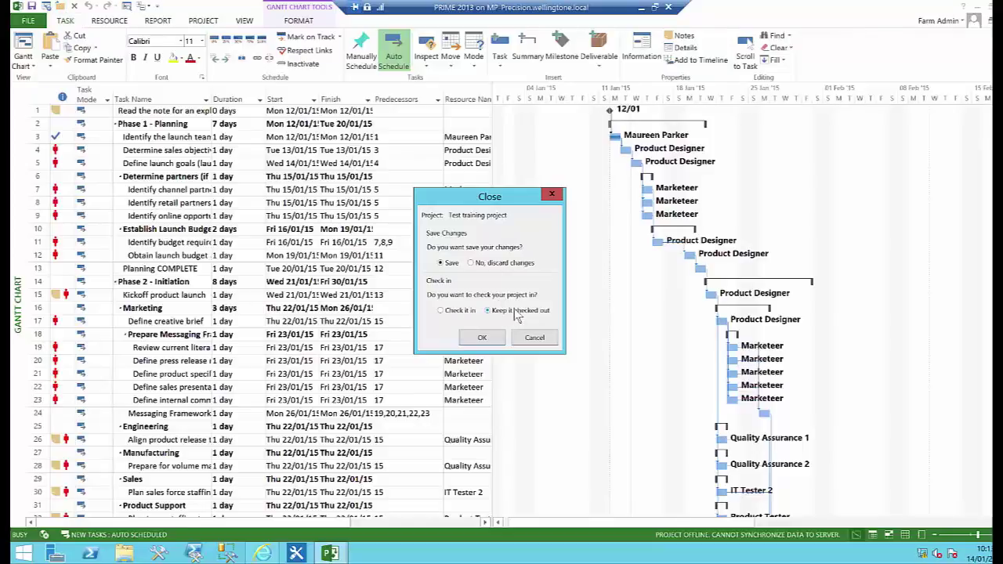
click(483, 339)
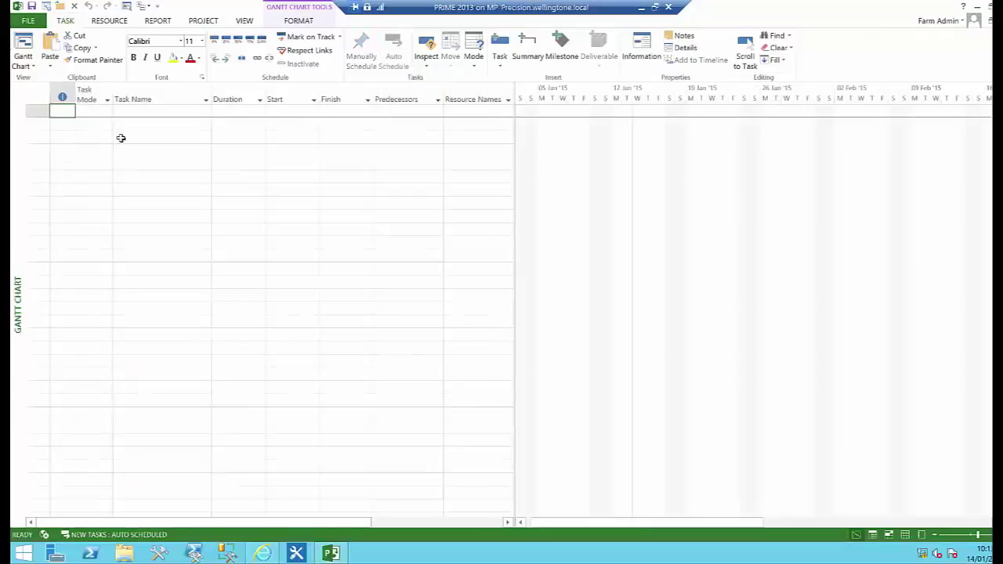
click(74, 7)
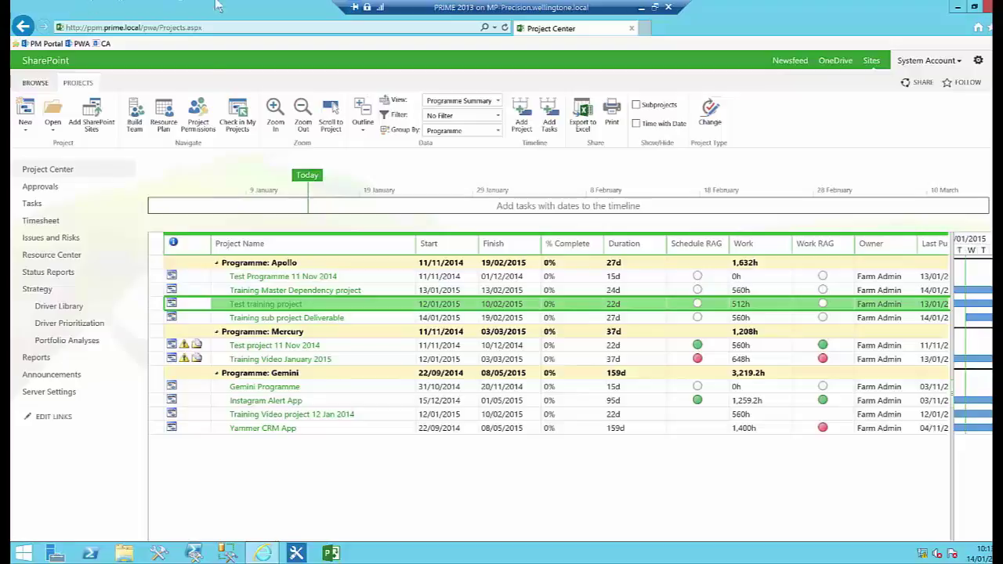
Relaunch Microsoft Project and connect online to the server using the Project Server PRIME profile.
click(331, 553)
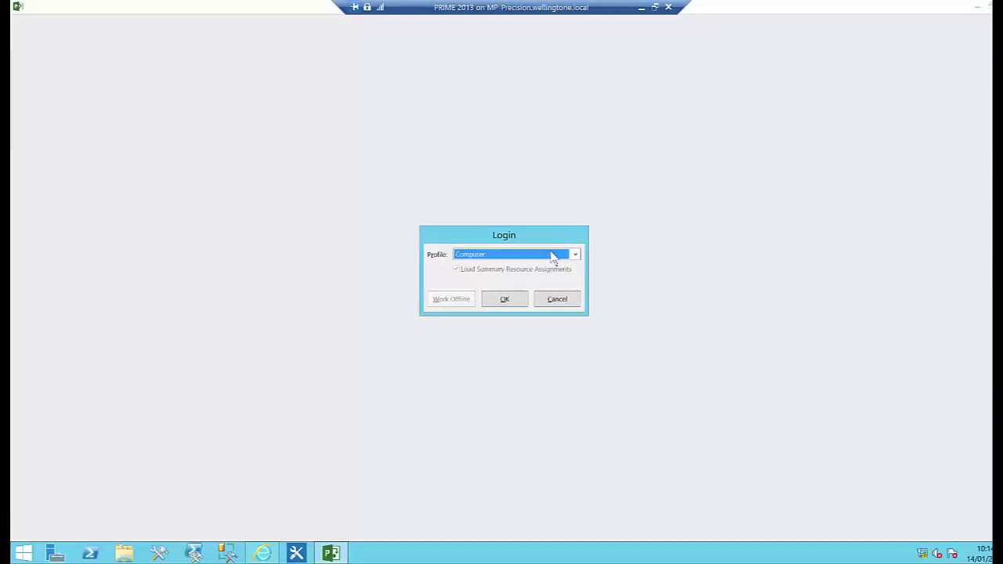
click(574, 254)
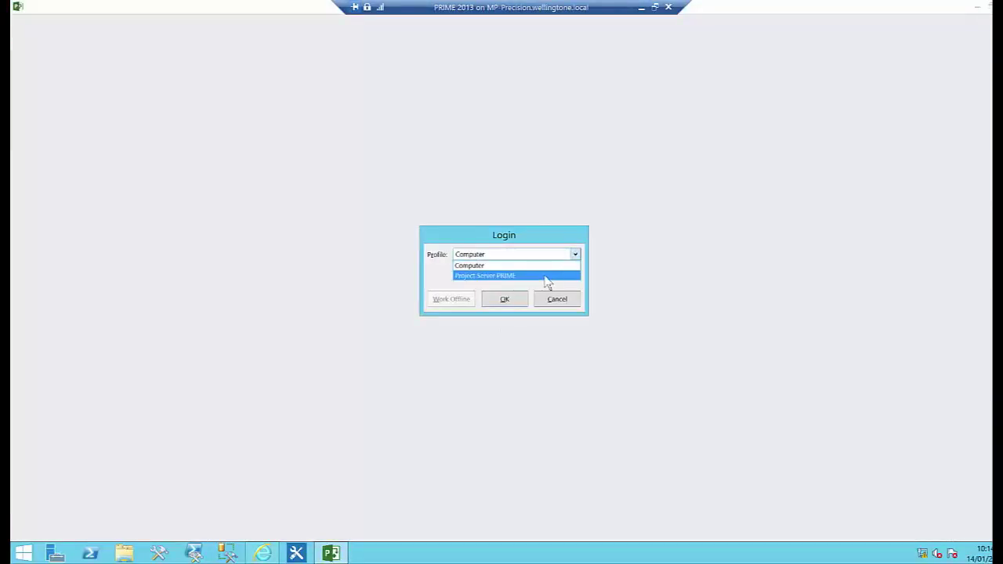
click(547, 276)
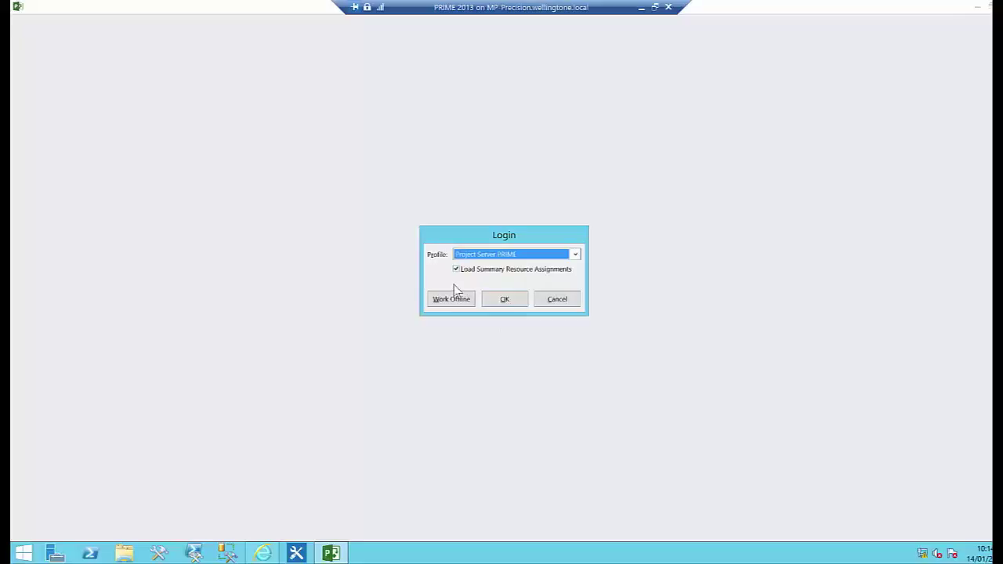
click(504, 300)
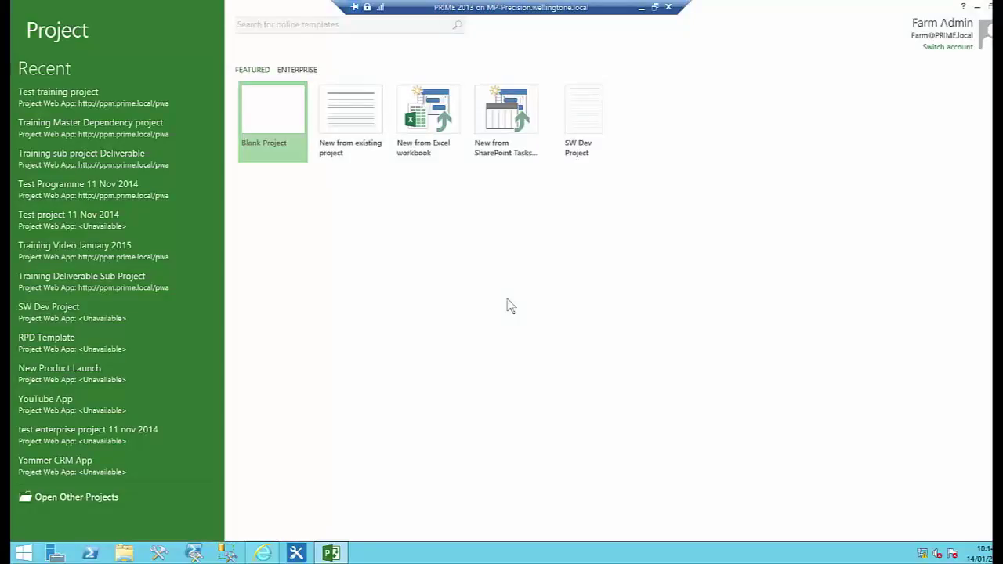
Create a blank project and reopen Test training project from the recent projects while connected to the server.
click(283, 111)
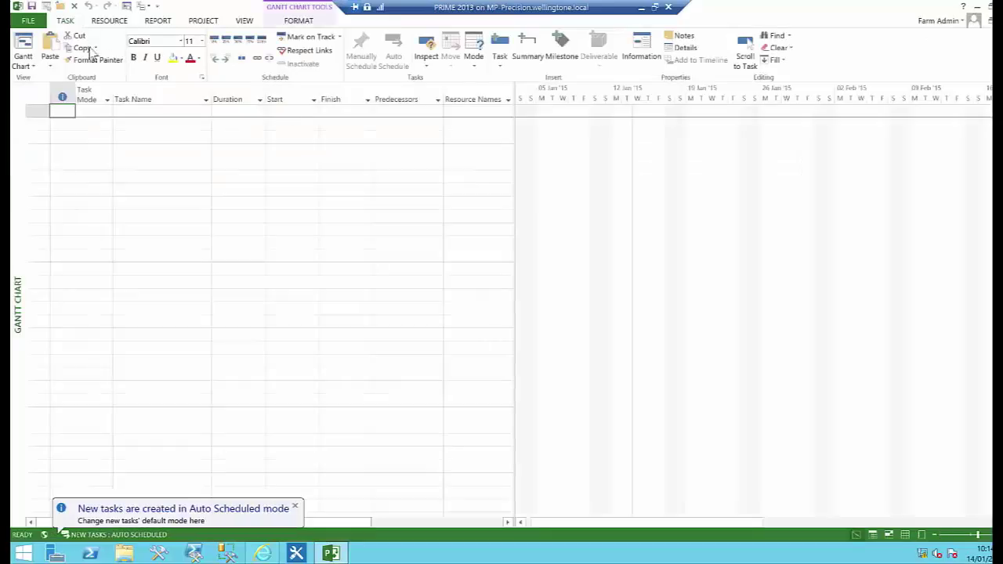
click(30, 21)
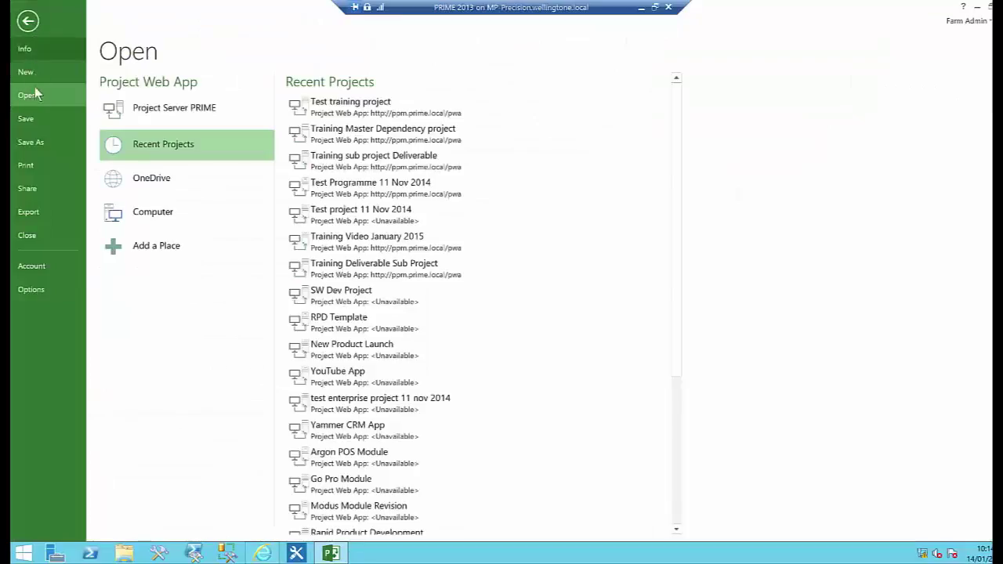
click(384, 112)
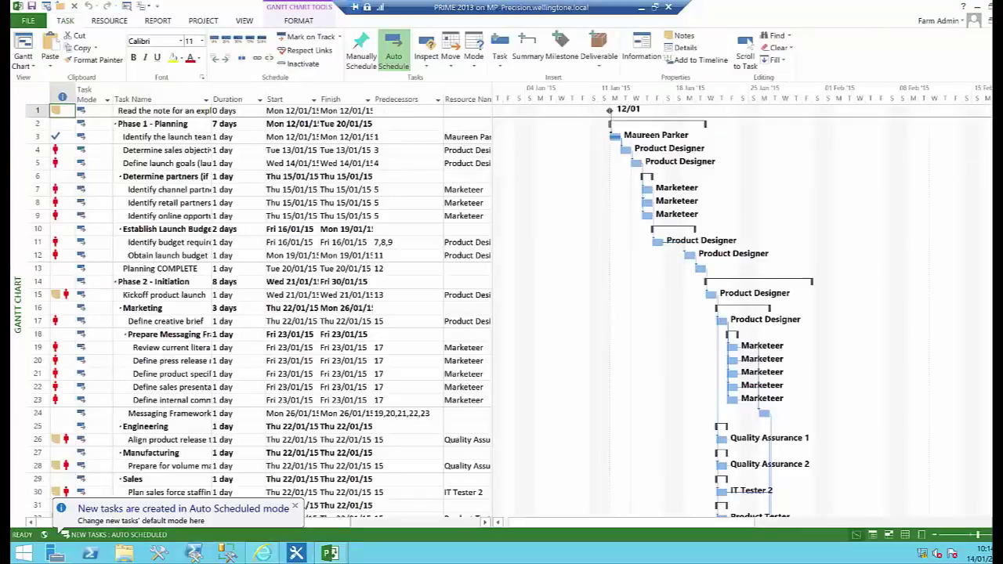
Examine the end of the reopened project's task list for the "Updated project offline" task.
scroll(501, 314, down, 15)
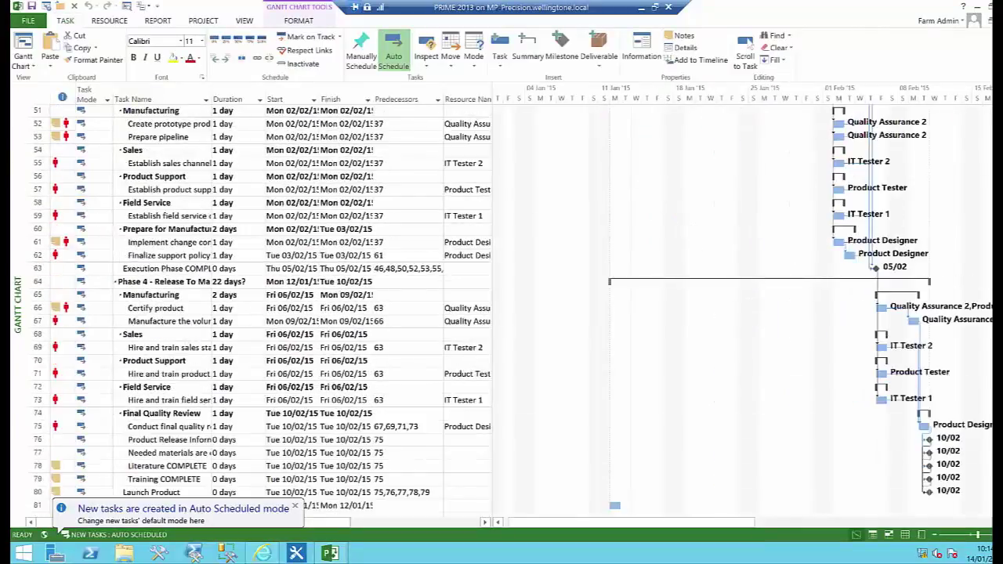
click(997, 510)
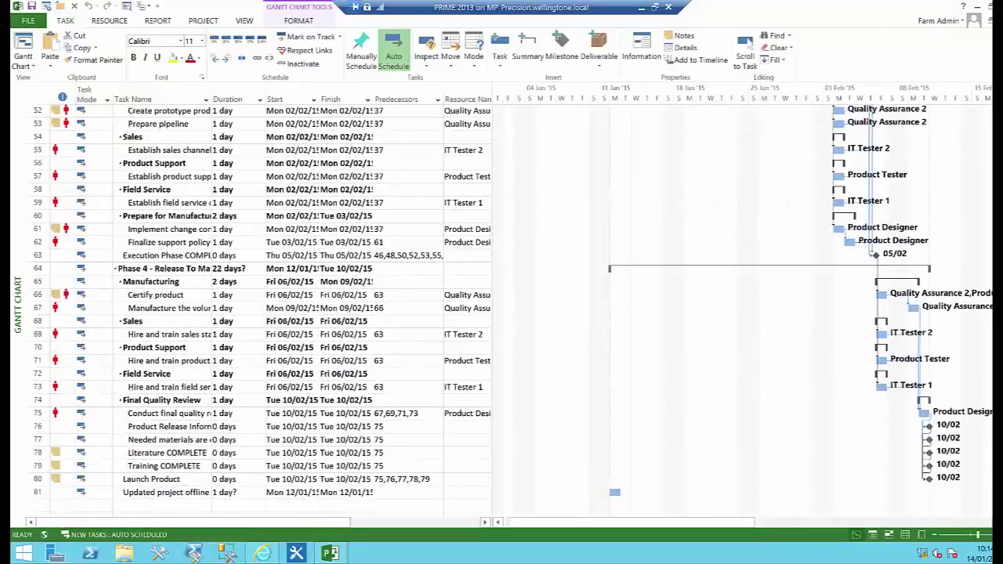
click(996, 511)
click(176, 480)
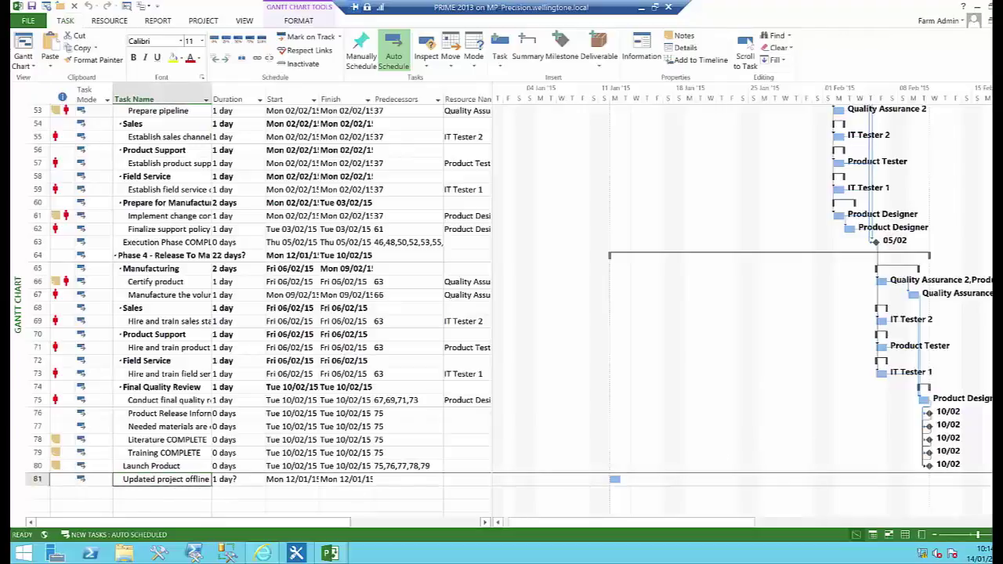
scroll(989, 439, up, 1)
drag(997, 384, 997, 135)
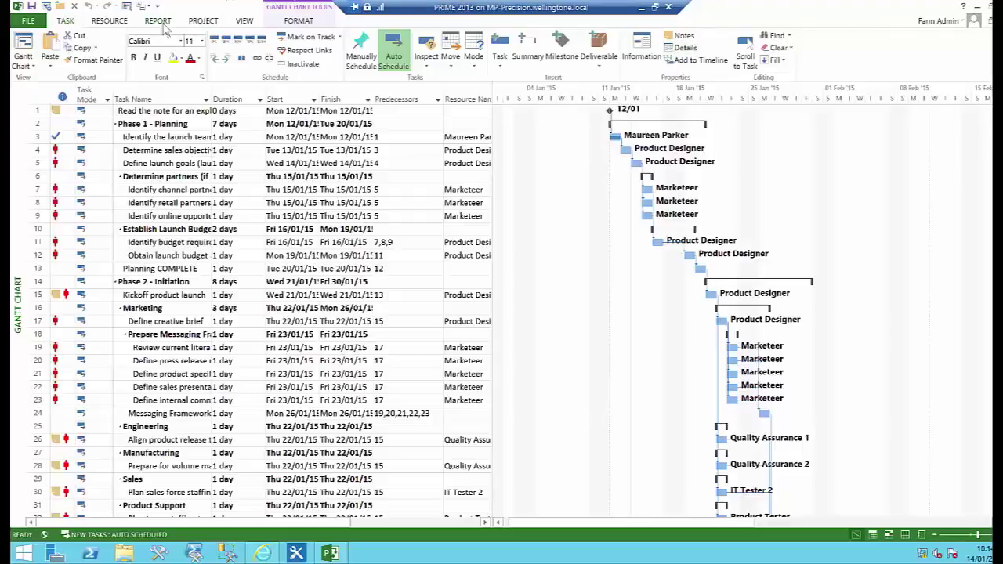
Close Test training project with changes saved and checked in, and exit Microsoft Project to return to Project Center.
click(61, 7)
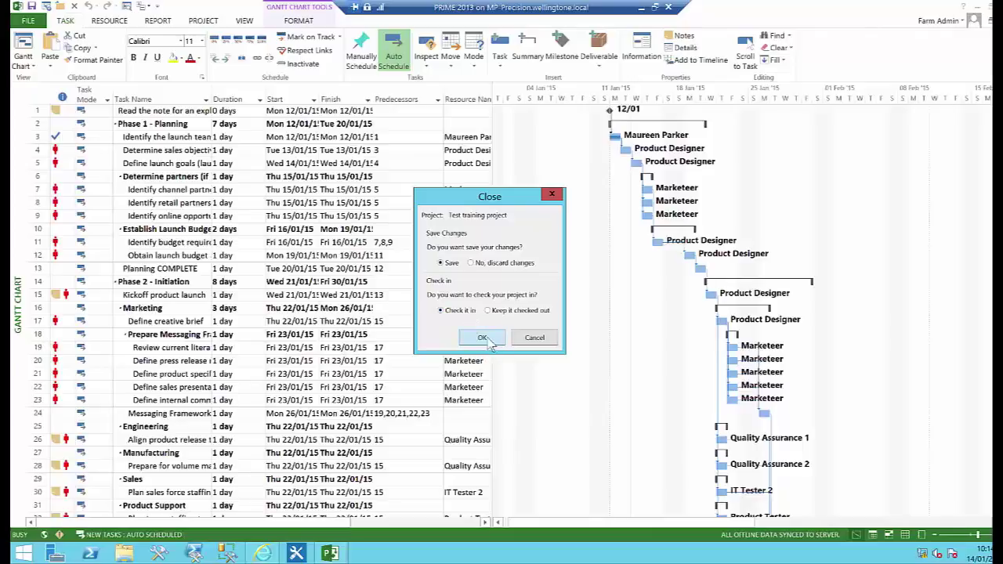
click(489, 342)
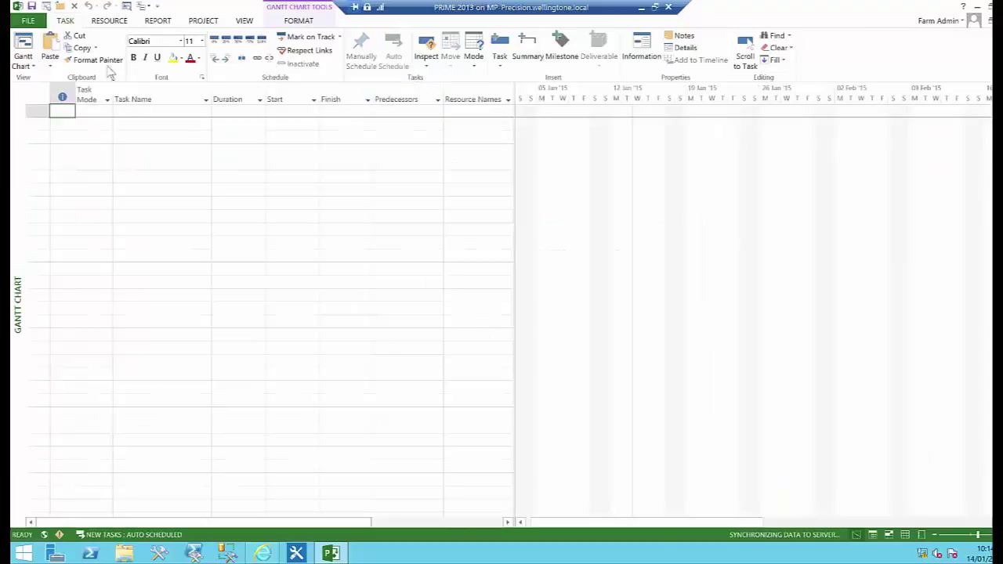
click(75, 7)
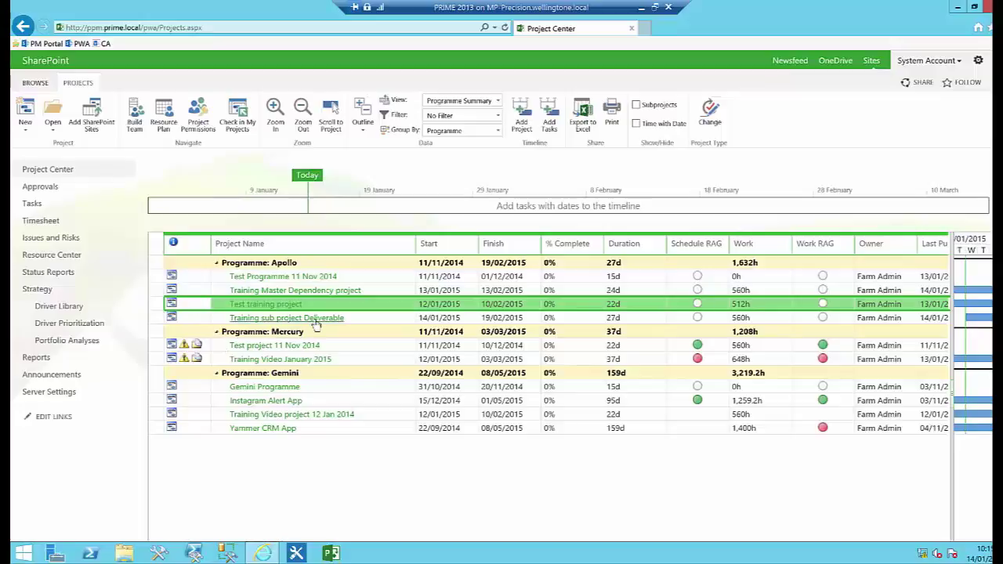
Open Test training project from Project Center in Microsoft Project for editing and examine the "Updated project offline" task.
click(55, 134)
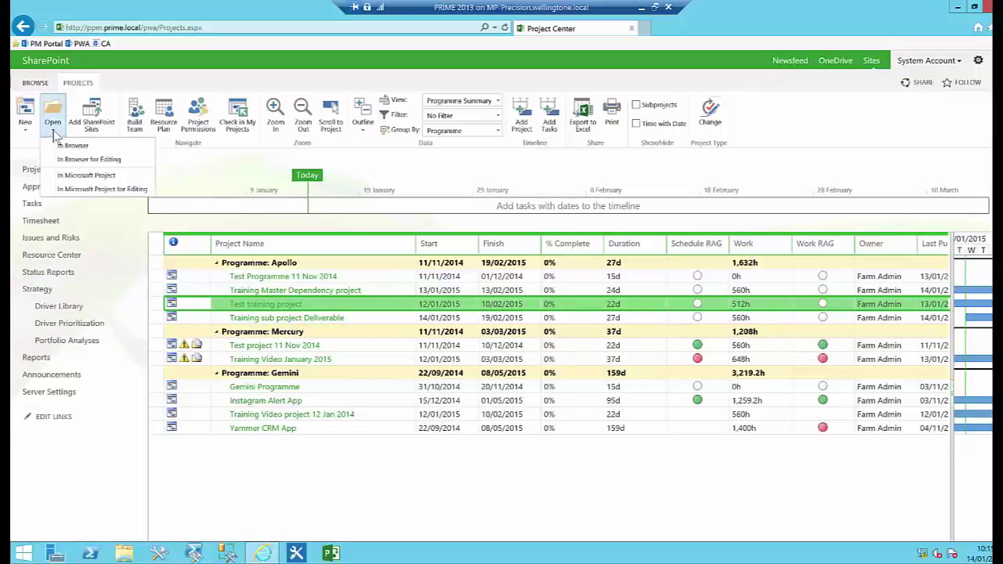
click(94, 192)
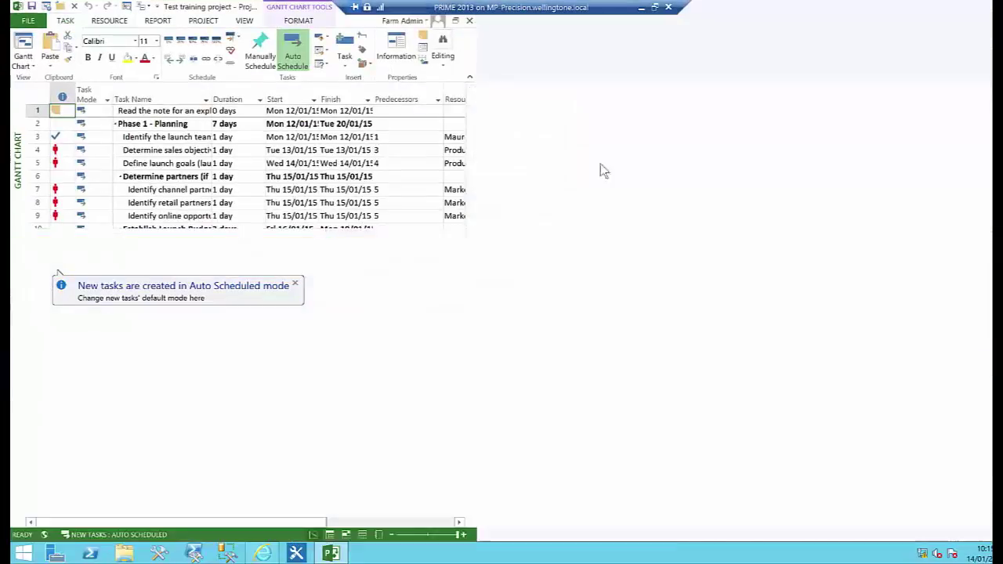
scroll(501, 313, down, 17)
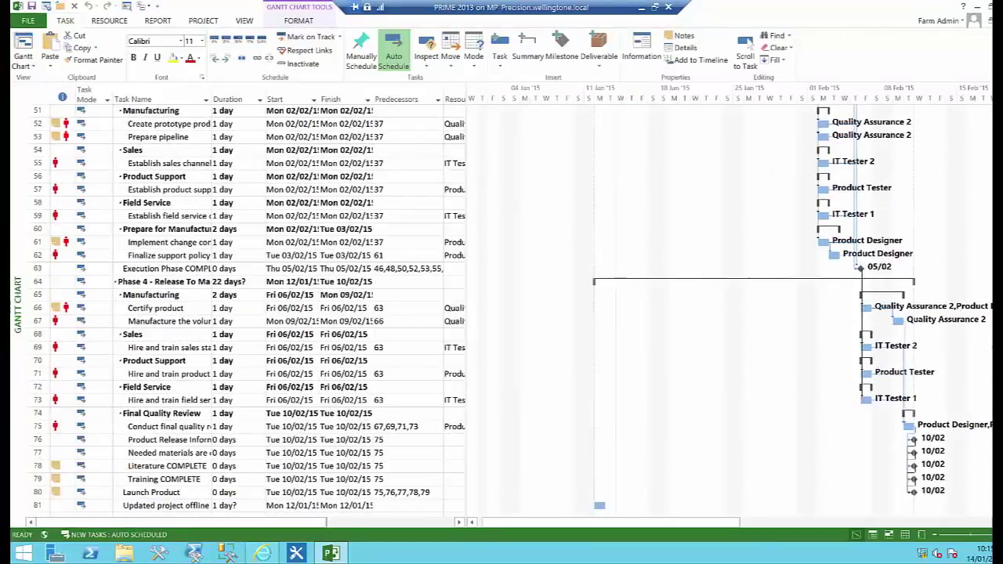
scroll(686, 465, down, 1)
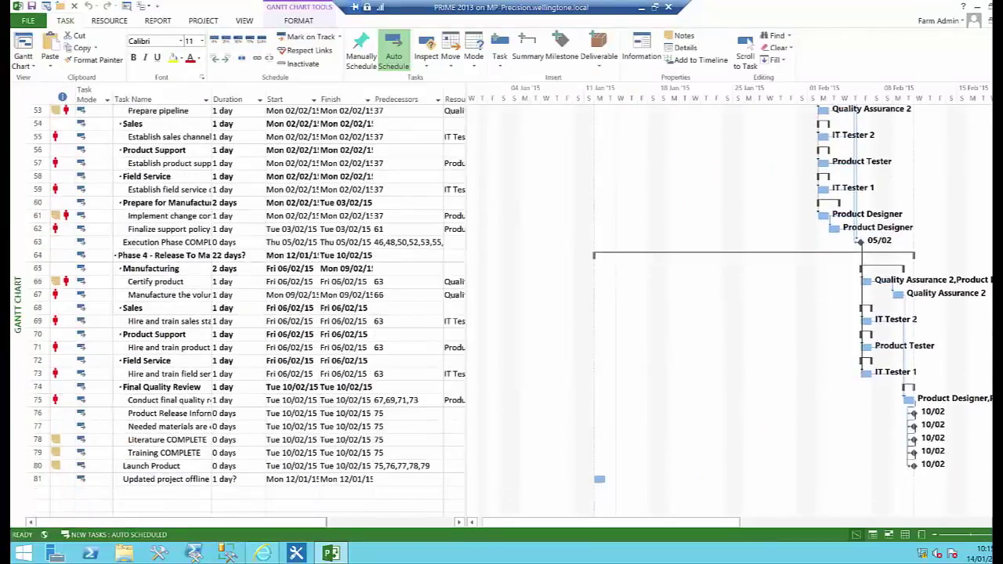
click(192, 481)
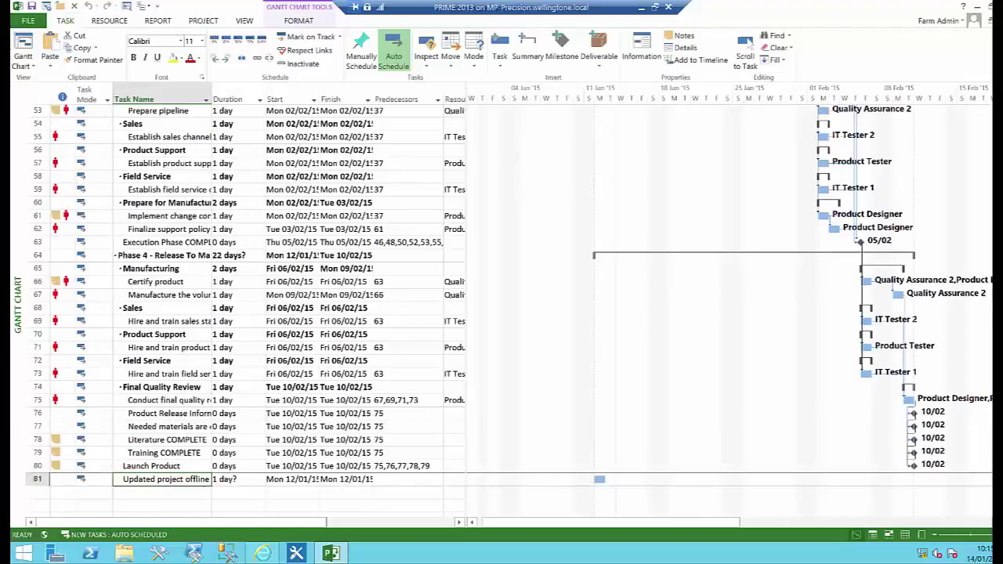
scroll(979, 88, up, 17)
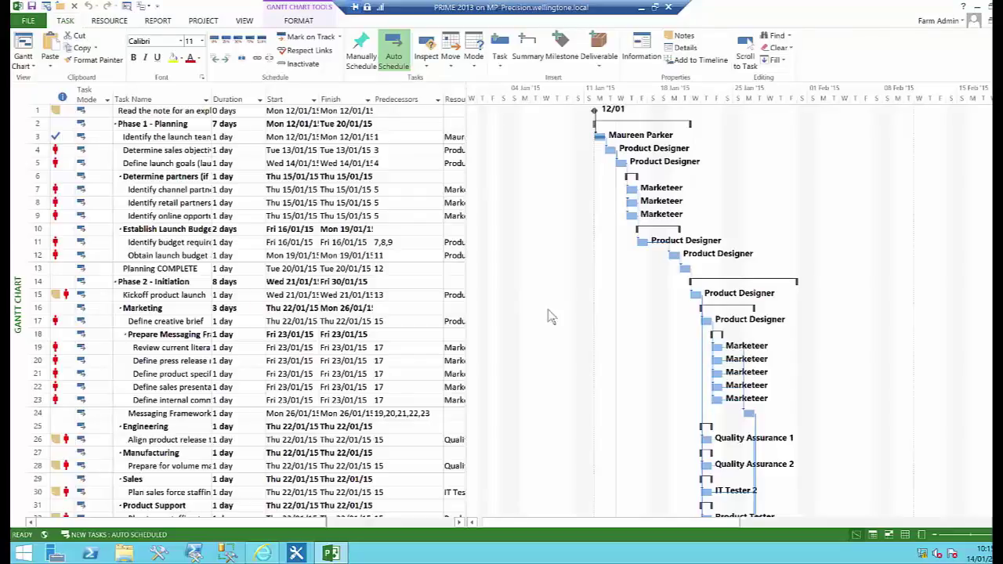
Publish Test training project, close it with check-in, and exit Microsoft Project to return to Project Center.
click(46, 8)
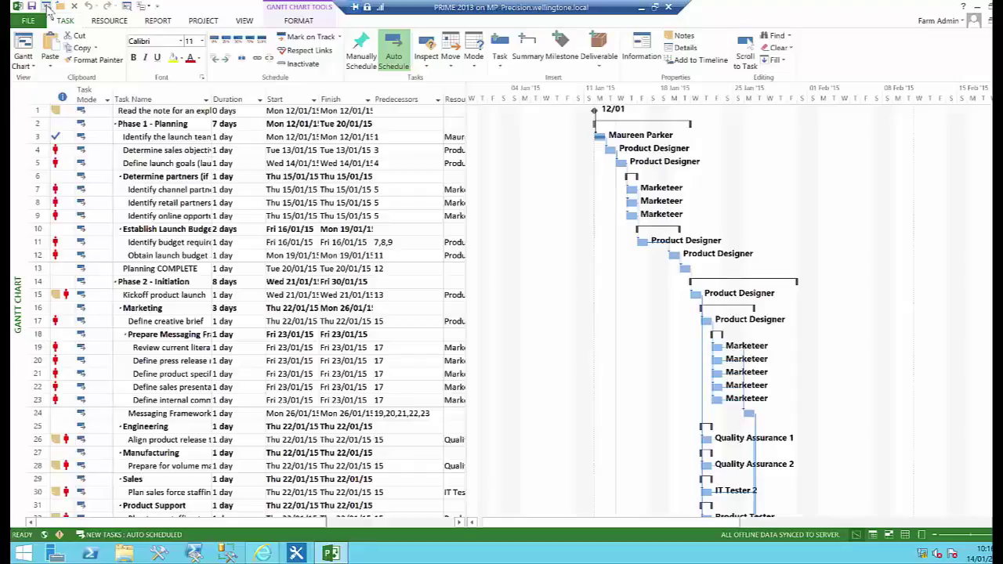
click(61, 7)
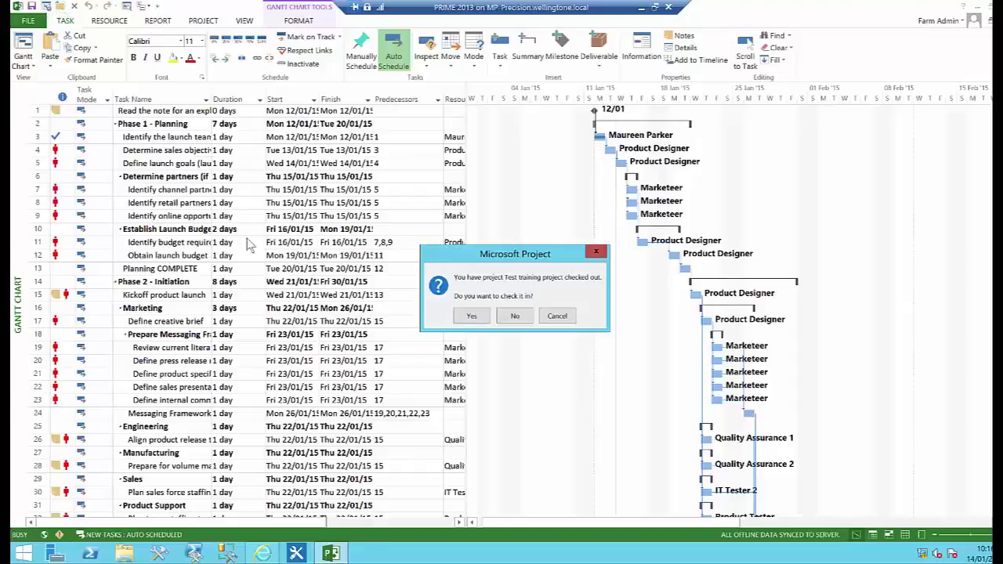
click(475, 320)
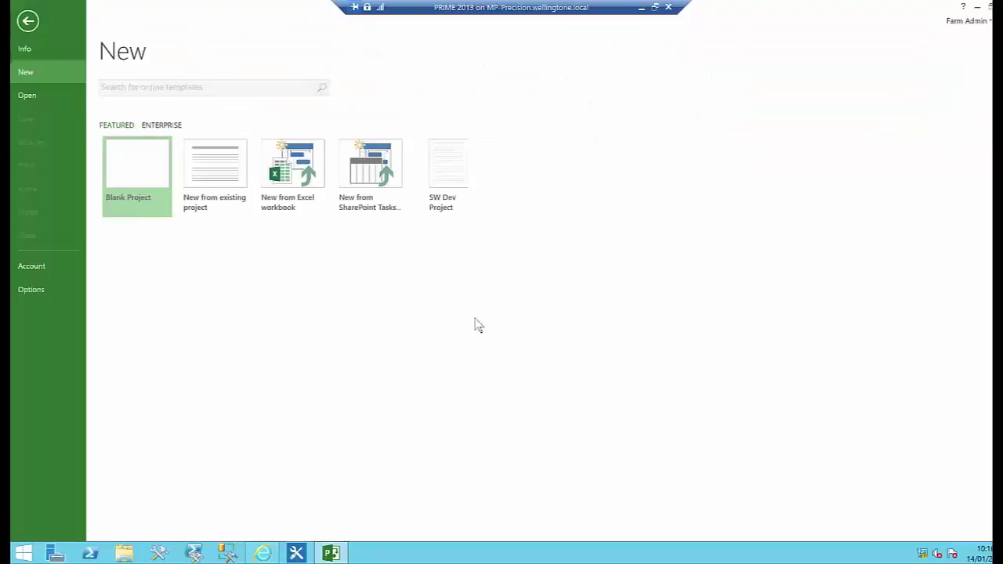
click(145, 175)
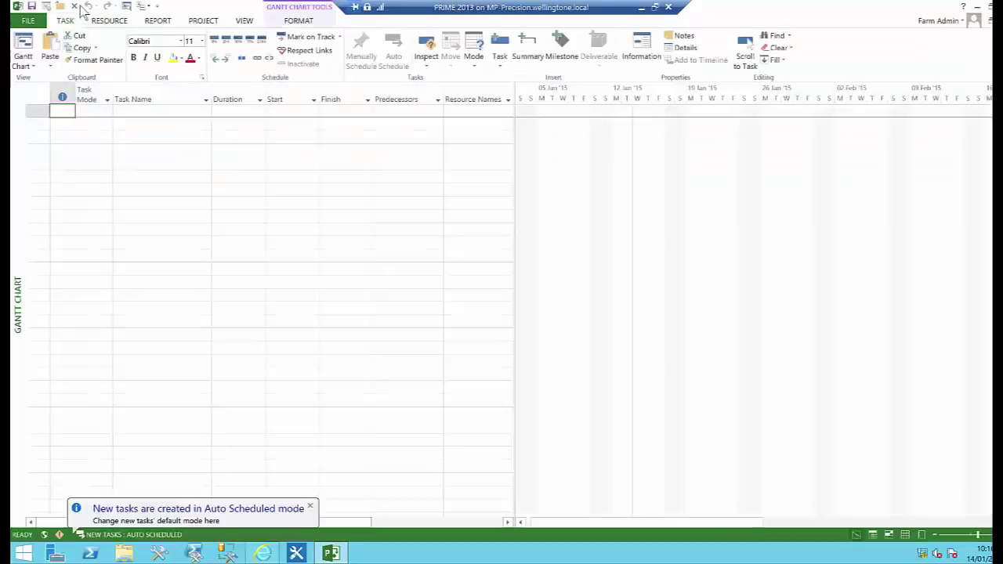
click(75, 7)
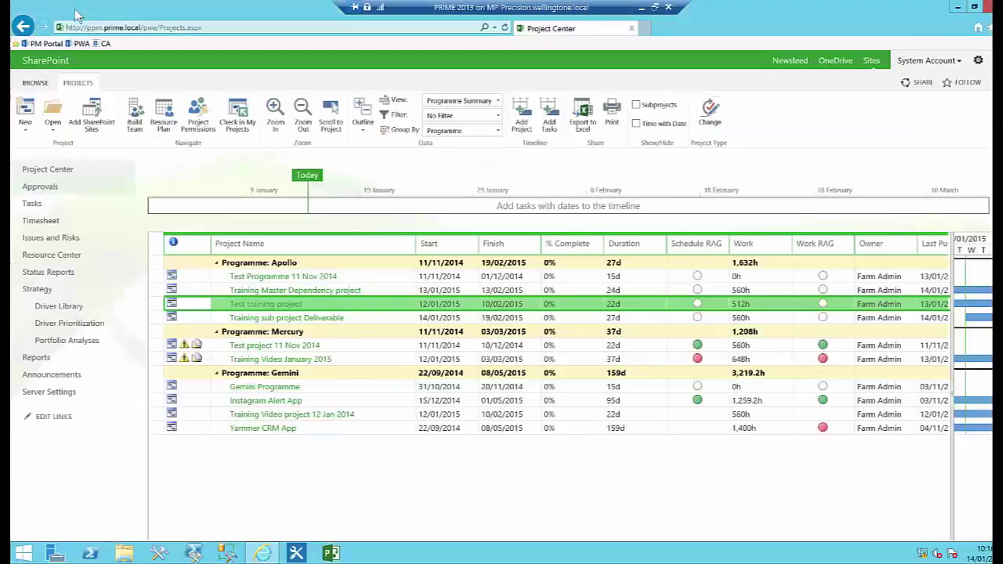